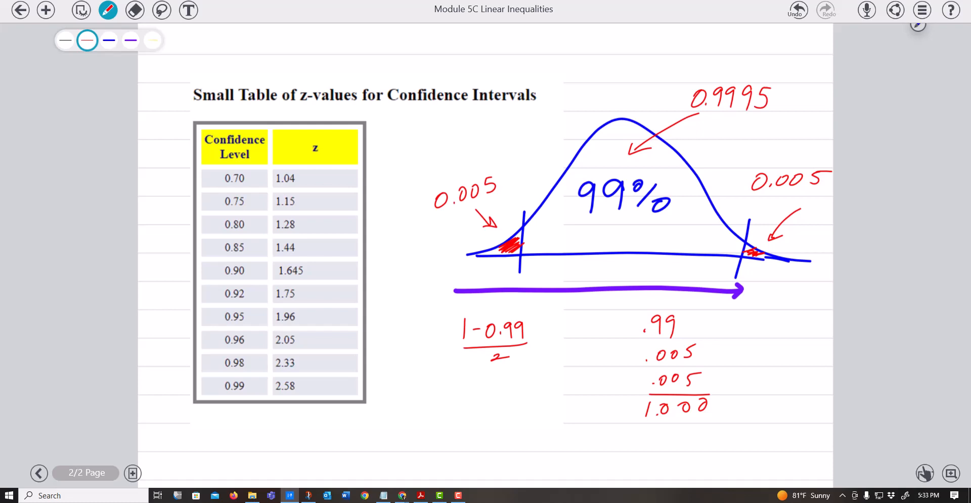
Undo the last two handwritten digits of the red label above the 99% curve and rewrite it as 0.995.
key(ctrl+z)
key(ctrl+z)
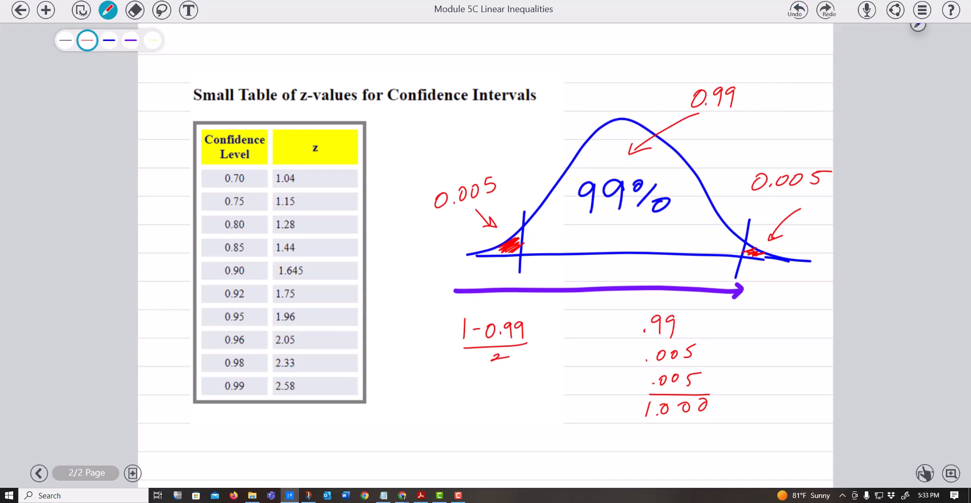
drag(743, 87, 742, 106)
Sketch a blue bell curve with a baseline and two vertical cutoffs below the z-table, and write 90% in its middle.
scroll(540, 286, down, 5)
click(109, 41)
mouse_move(211, 360)
mouse_down()
mouse_move(482, 355)
mouse_move(330, 251)
mouse_move(529, 338)
mouse_up()
drag(275, 286, 276, 375)
drag(456, 298, 459, 380)
drag(337, 295, 339, 328)
drag(360, 296, 373, 277)
mouse_move(386, 284)
mouse_down()
mouse_move(365, 310)
mouse_move(392, 306)
mouse_up()
drag(375, 314, 381, 307)
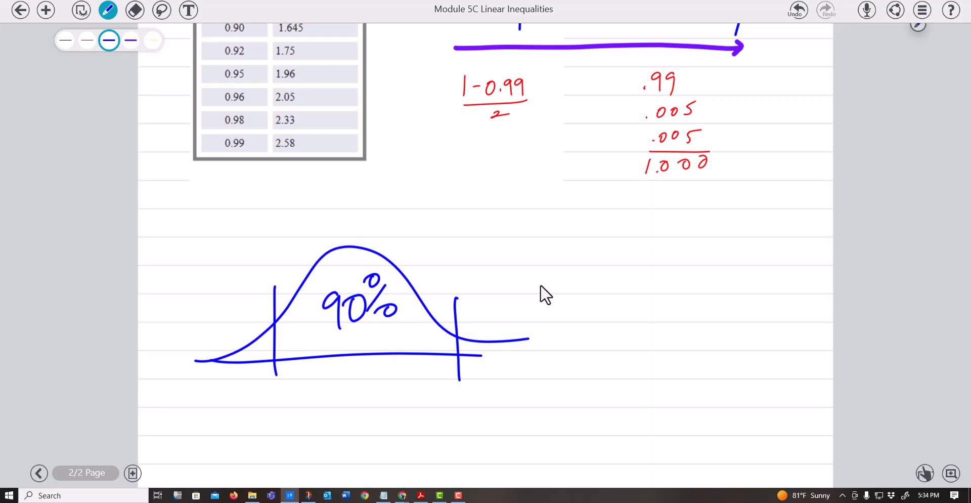
Label both tails of the 90% curve as 5% in red, each with an arrow pointing to its tail.
click(87, 40)
mouse_move(232, 313)
mouse_down()
mouse_move(252, 335)
mouse_move(241, 339)
mouse_up()
mouse_move(196, 296)
mouse_down()
mouse_move(194, 311)
mouse_move(201, 290)
mouse_up()
drag(207, 285, 212, 303)
drag(220, 294, 219, 295)
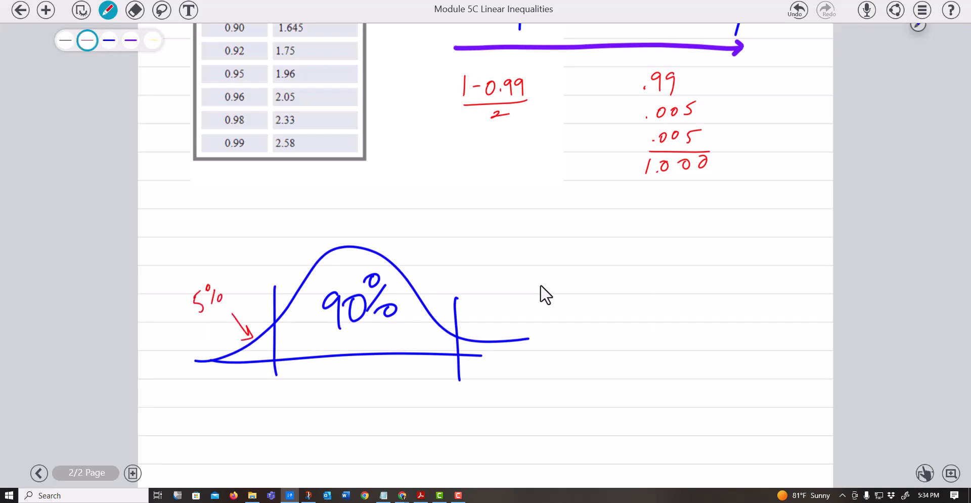
mouse_move(472, 330)
mouse_down()
mouse_move(487, 342)
mouse_move(476, 336)
mouse_up()
mouse_move(509, 310)
mouse_down()
mouse_move(501, 322)
mouse_move(523, 302)
mouse_move(519, 323)
mouse_up()
drag(537, 316, 535, 316)
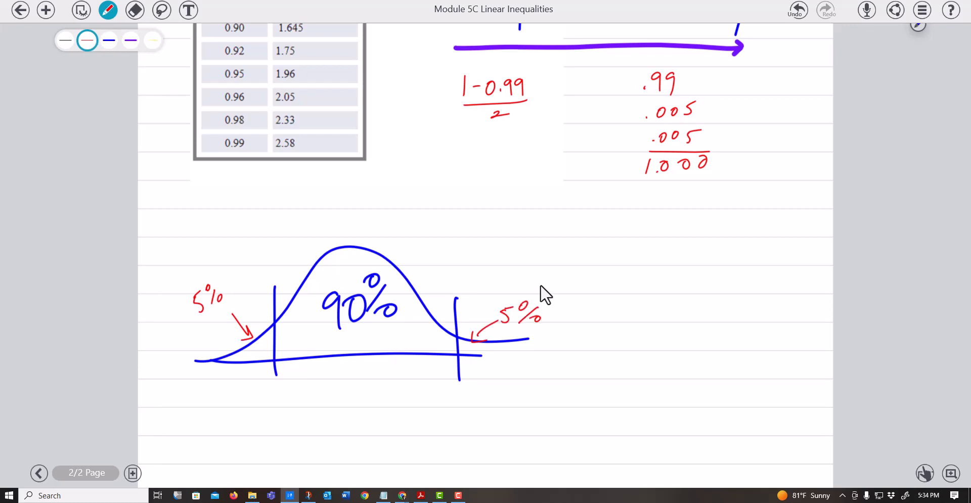
Mark the 90% curve's baseline in red from its left end and underline the 0.995 label above the 99% curve.
mouse_move(194, 371)
mouse_down()
mouse_move(313, 357)
mouse_move(231, 379)
mouse_up()
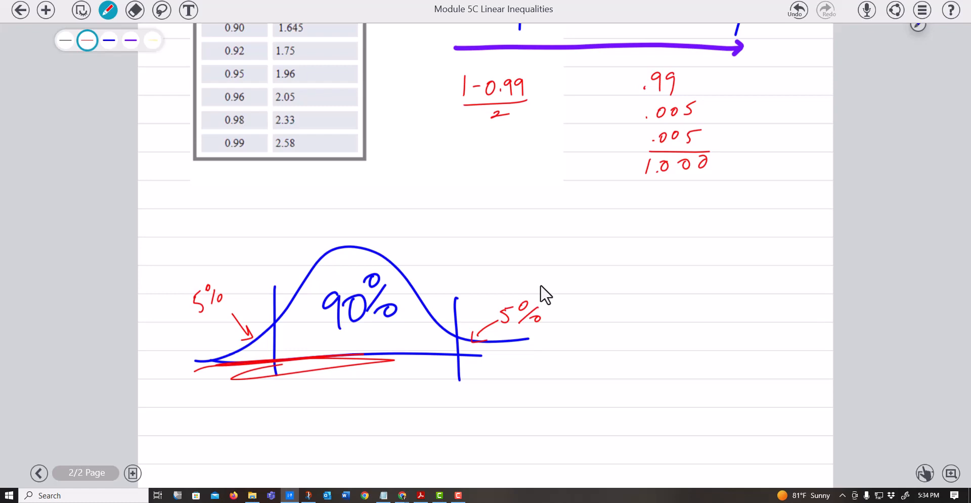
scroll(717, 253, up, 5)
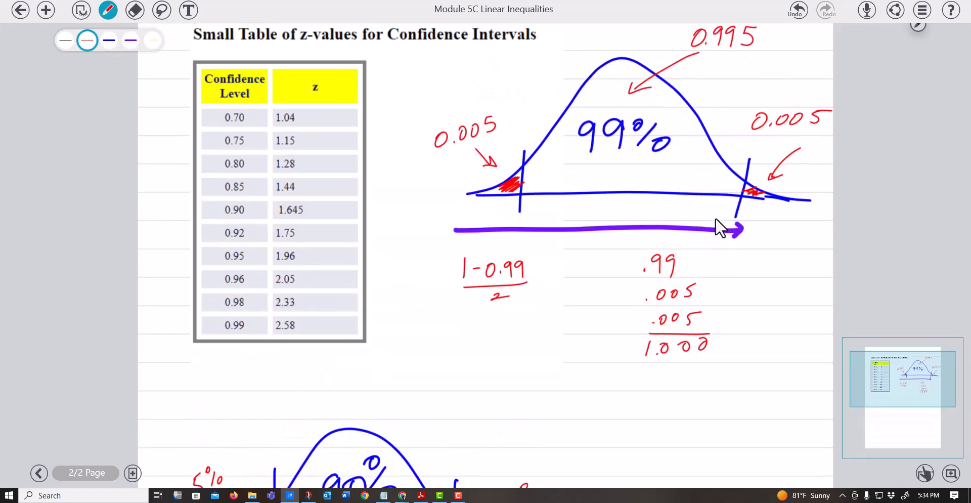
drag(691, 129, 779, 123)
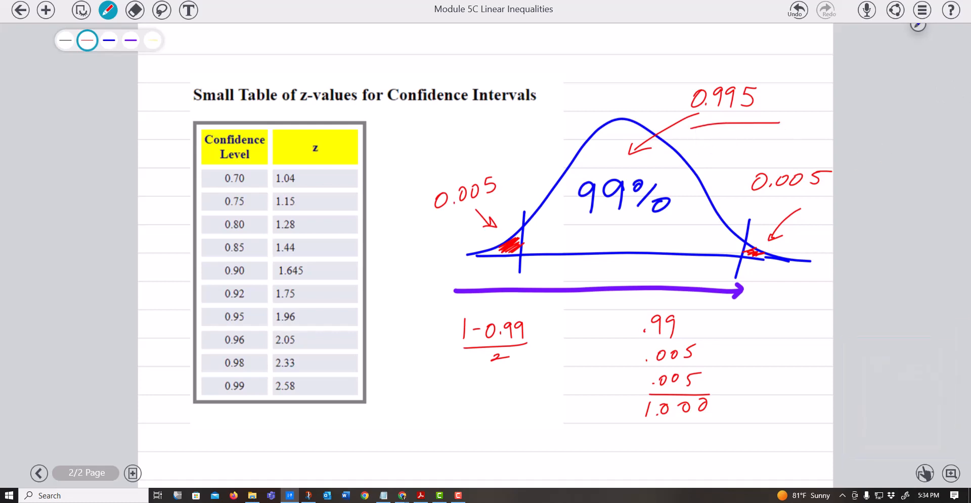
Switch to Google Sheets, look over the sample-size formulas in the Statistics workbook, and return to the Statistics Google Sheets workbook.
click(903, 1)
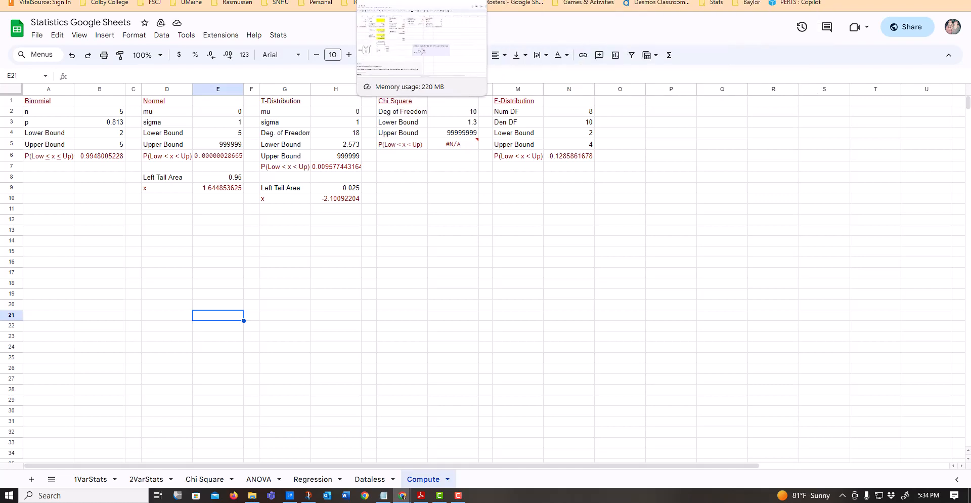
click(404, 1)
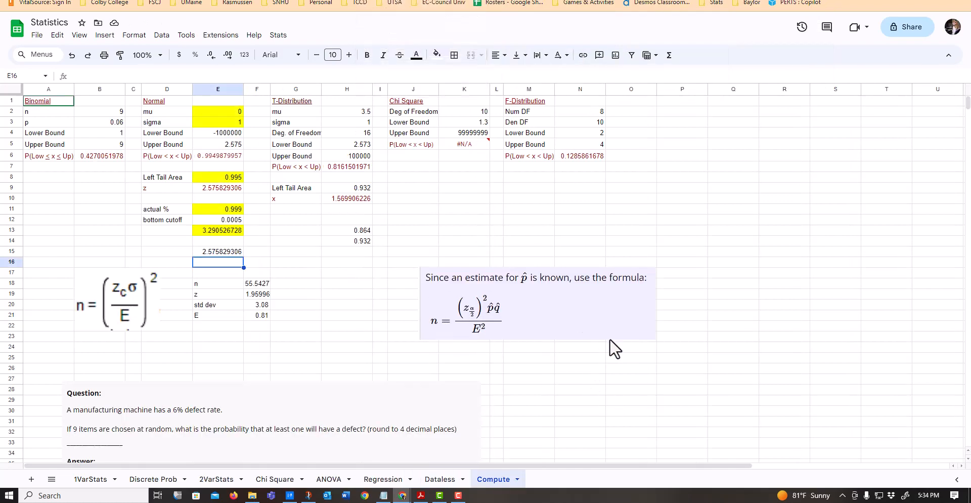
click(124, 292)
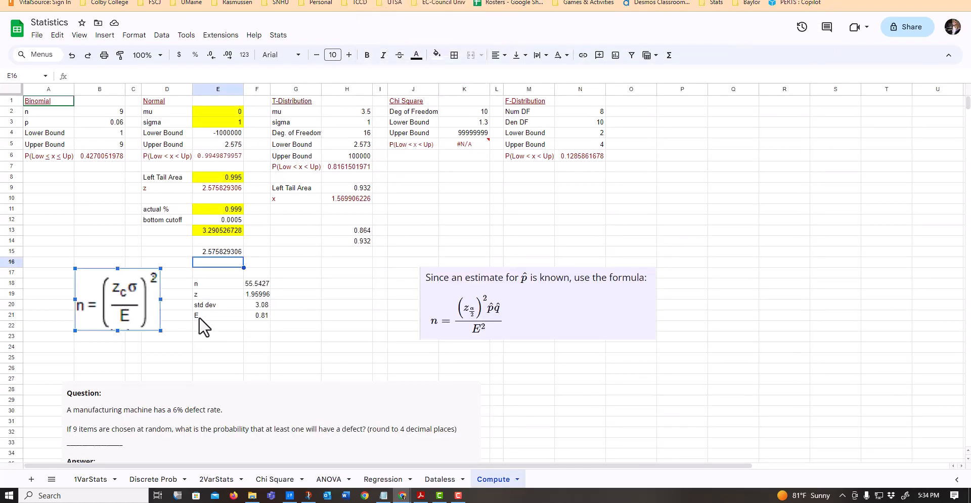
click(531, 306)
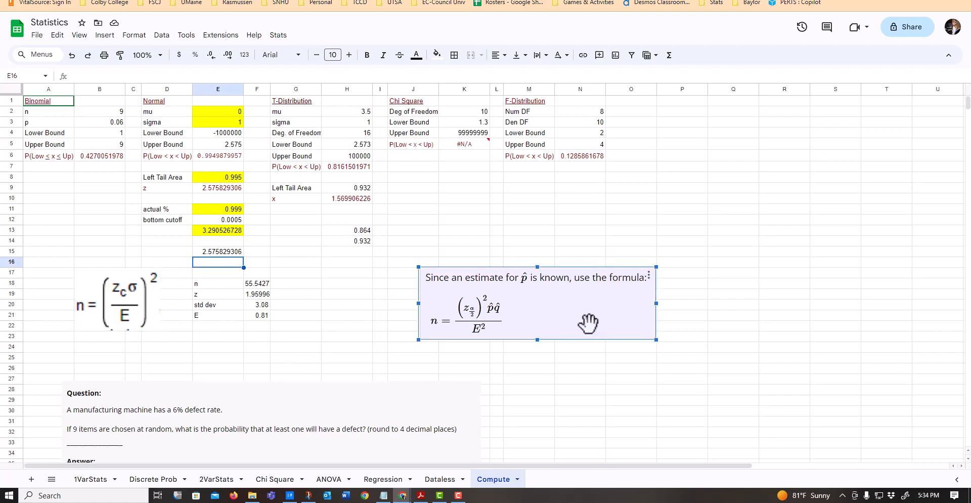
click(285, 403)
click(478, 156)
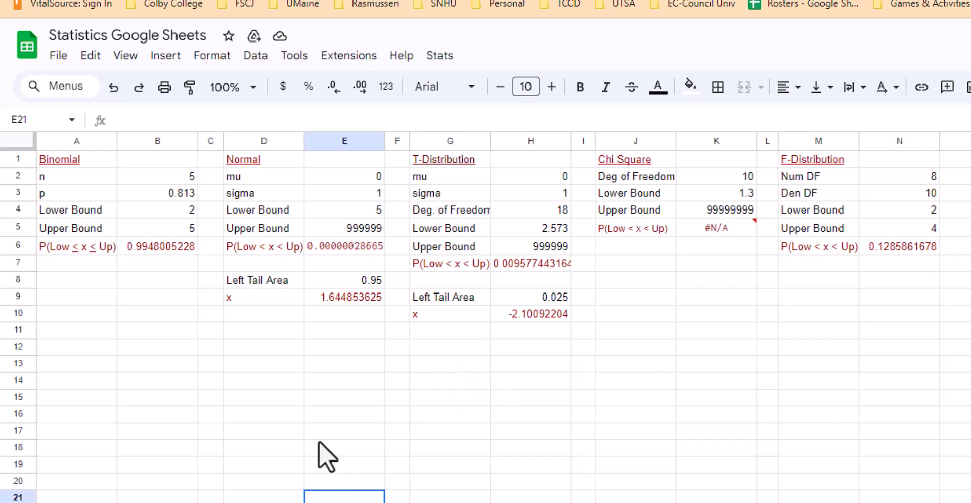
Enter the bold heading "Critical z value" in D12, below the Normal section.
click(292, 382)
click(271, 351)
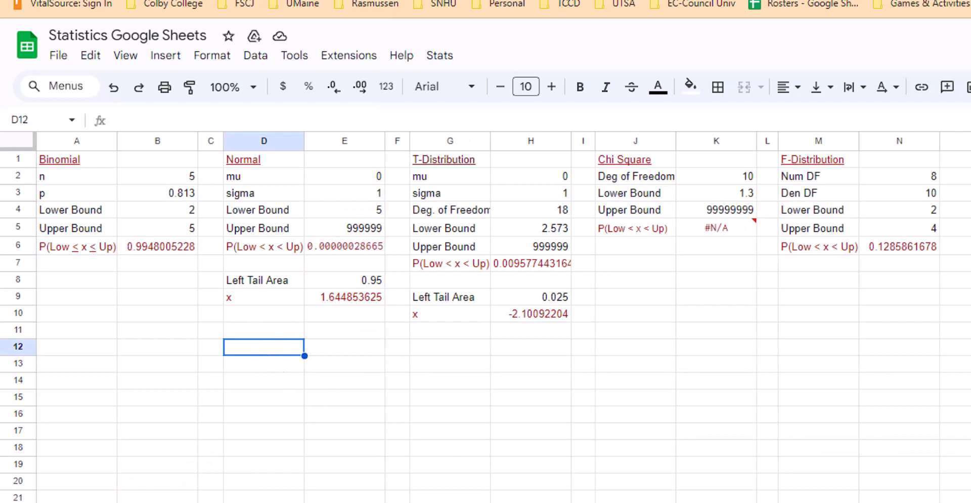
key(ctrl+b)
text(Crit)
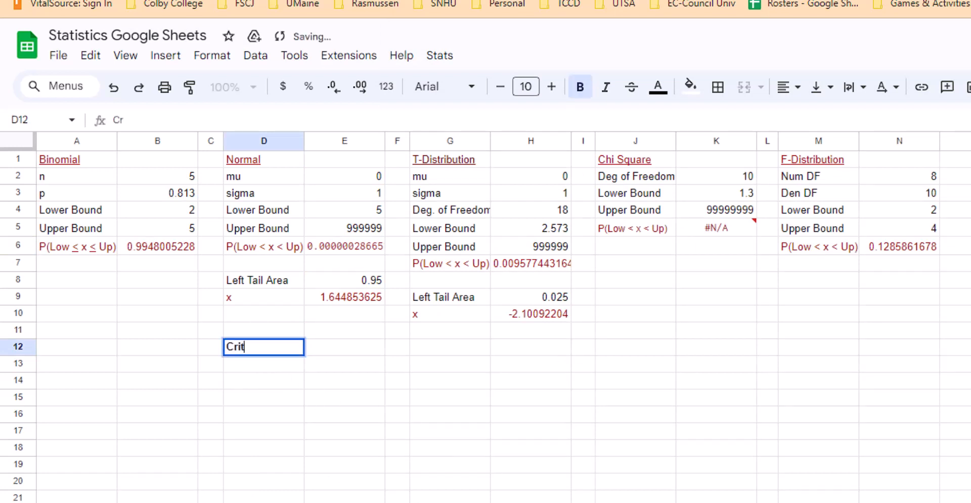
text(ical z value)
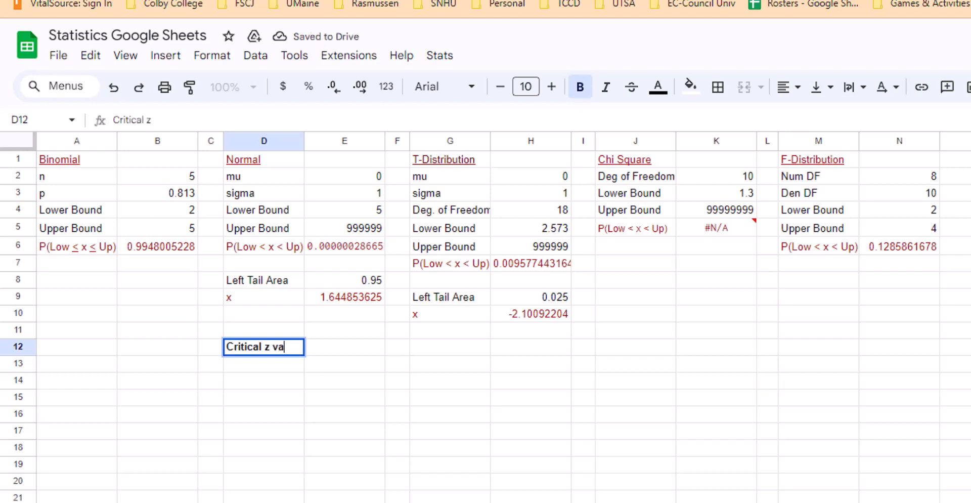
key(Return)
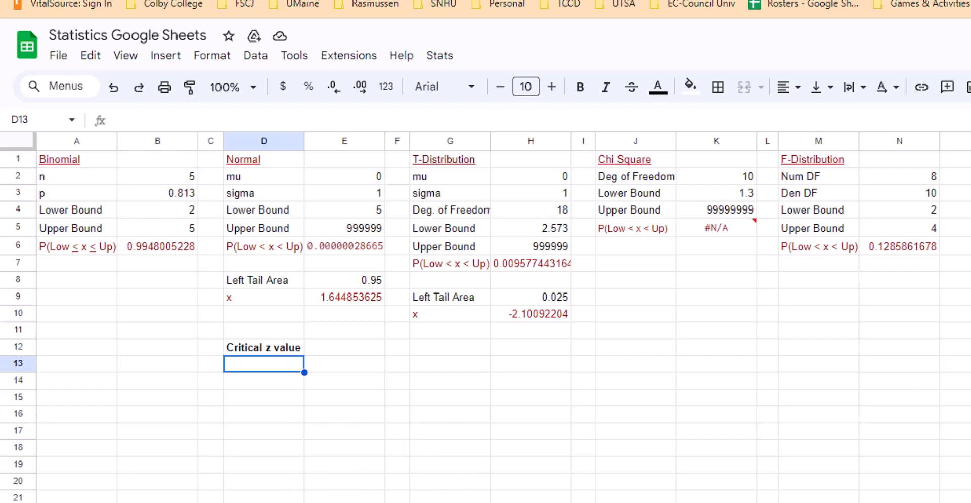
Enter "left area" in D13 with 0.995 beside it in E13, and label D14 "z".
click(238, 367)
text(left area)
key(Tab)
text(0.995)
key(Return)
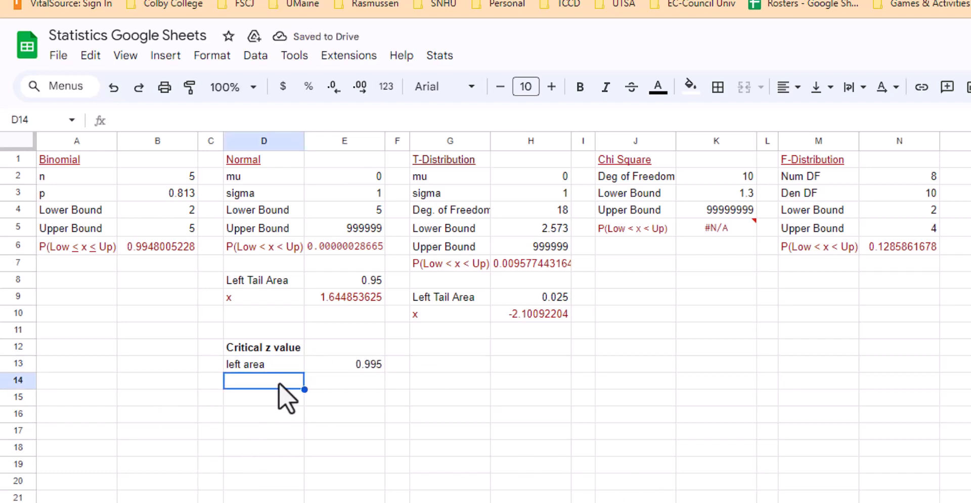
text(z)
key(Tab)
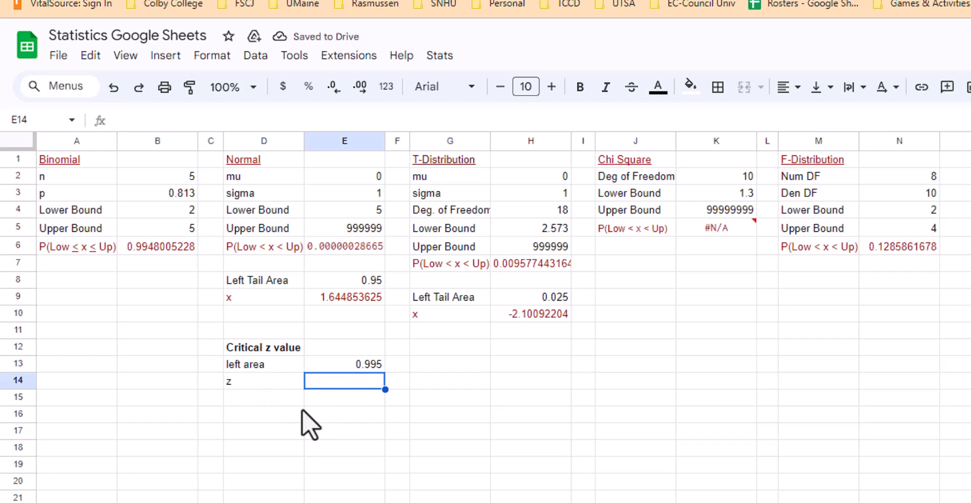
Calculate the critical z value in E14 with =NORMINV(E13,E2,E3), referencing the left area, mu and sigma.
text(=N)
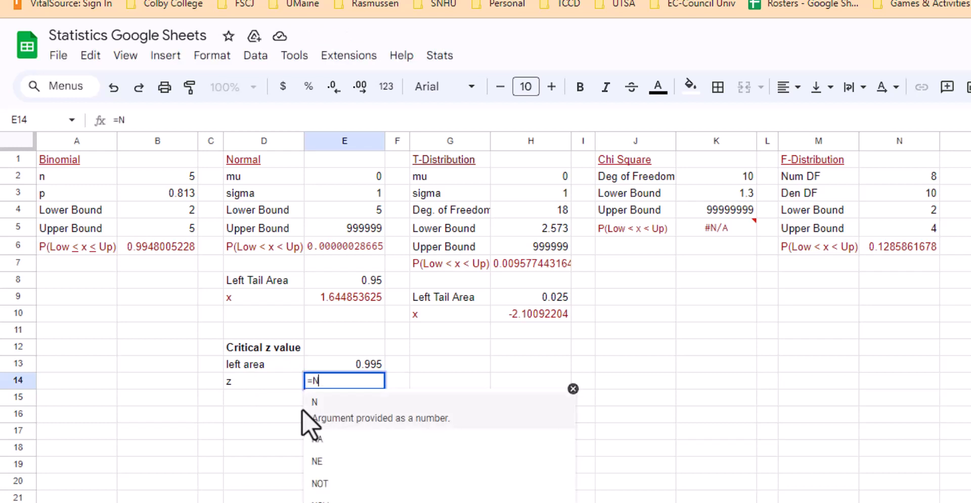
text(ORMINV)
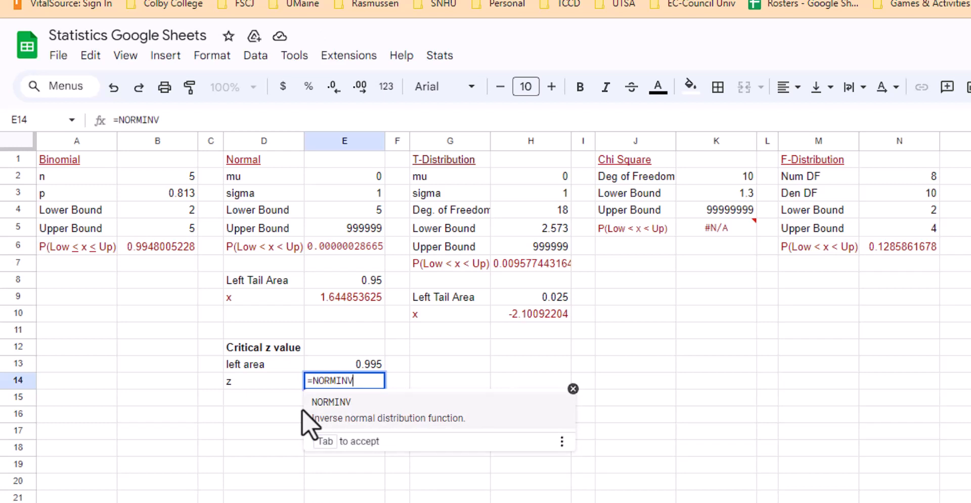
text(()
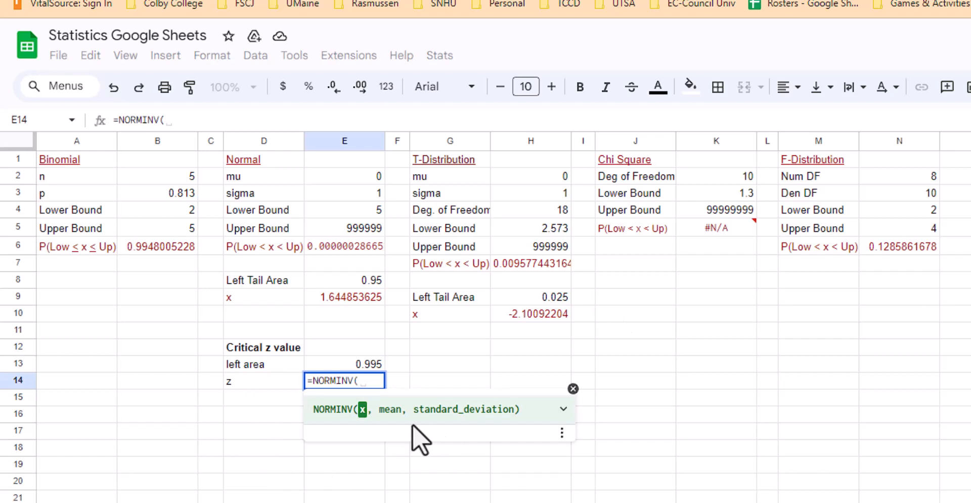
click(360, 366)
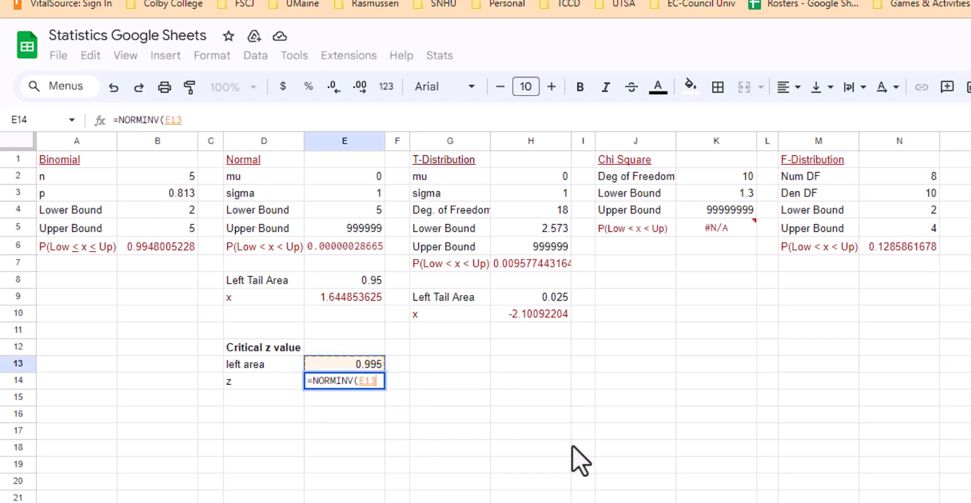
text(,)
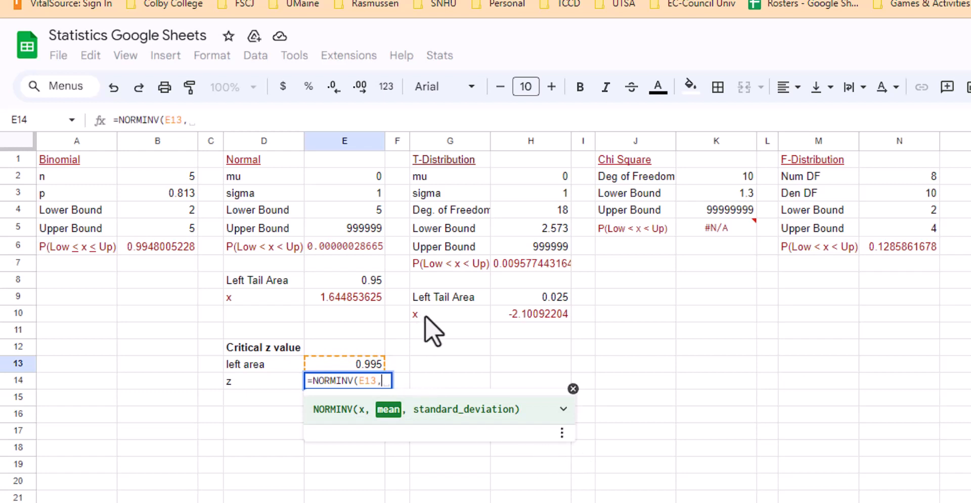
click(362, 177)
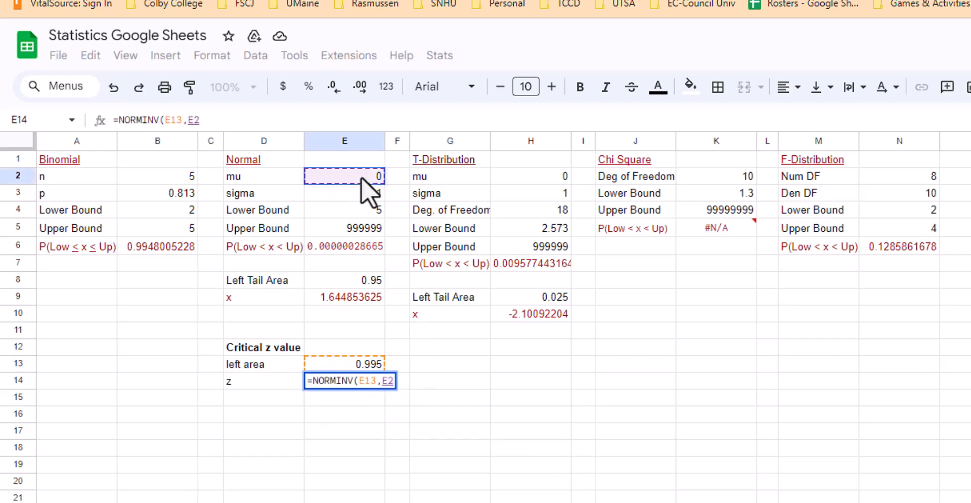
text(,)
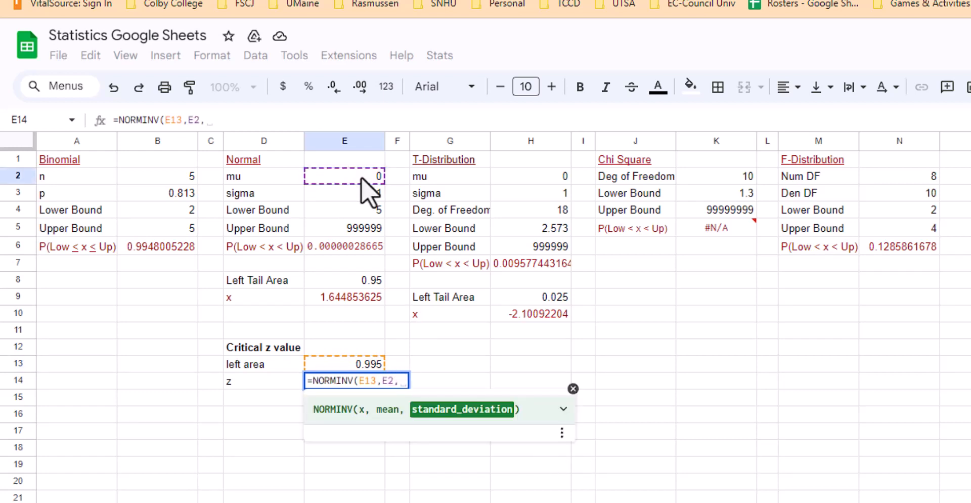
click(359, 194)
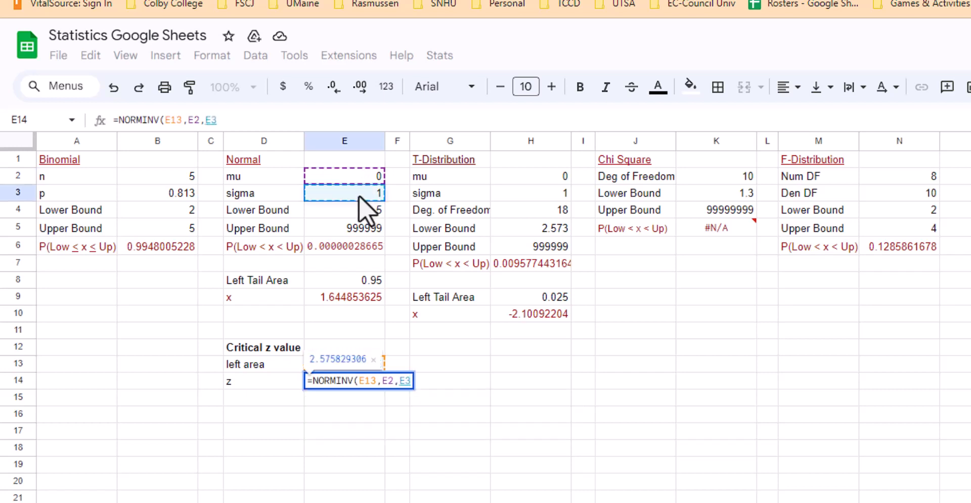
text())
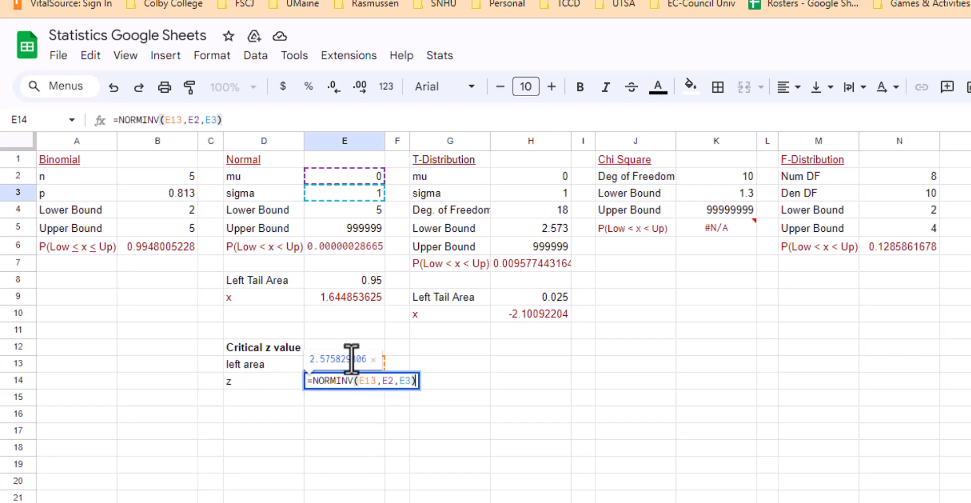
key(Return)
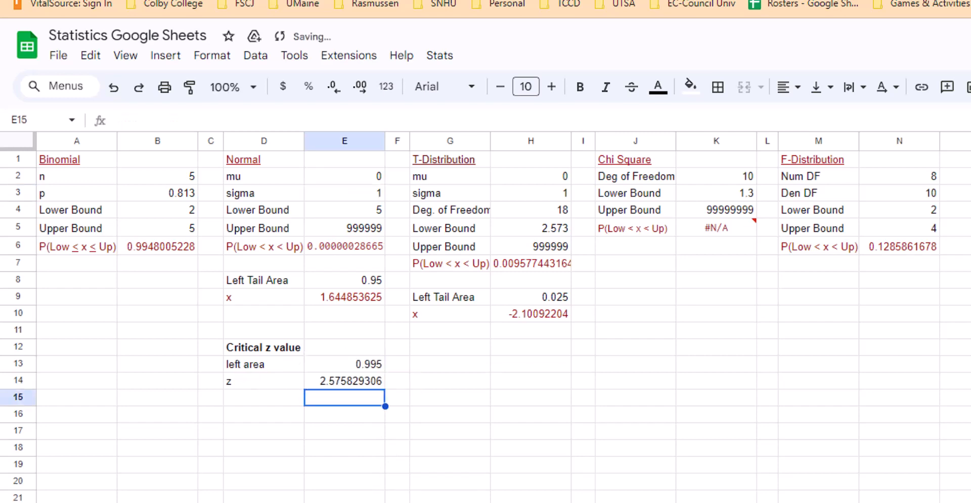
Paste the picture of the small z-values table into the sheet and position it below the F-Distribution section.
click(723, 414)
key(ctrl+v)
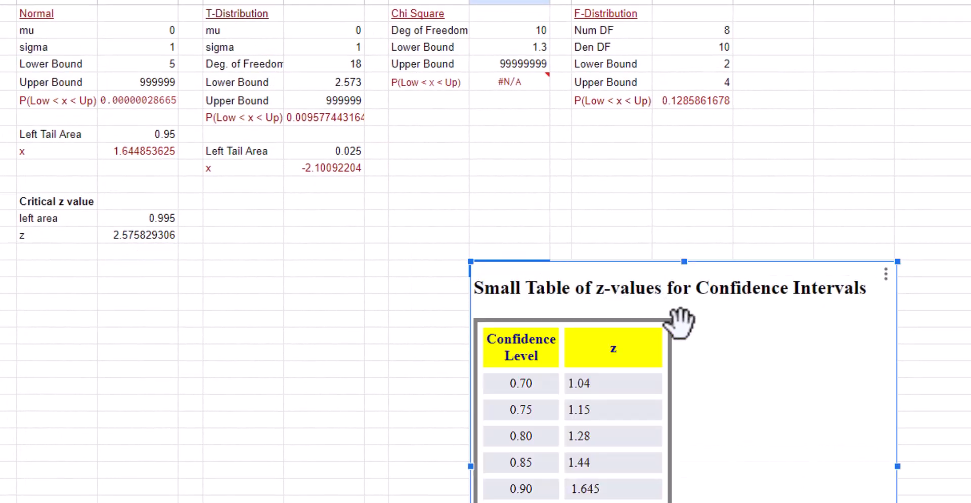
drag(680, 322, 753, 169)
click(340, 469)
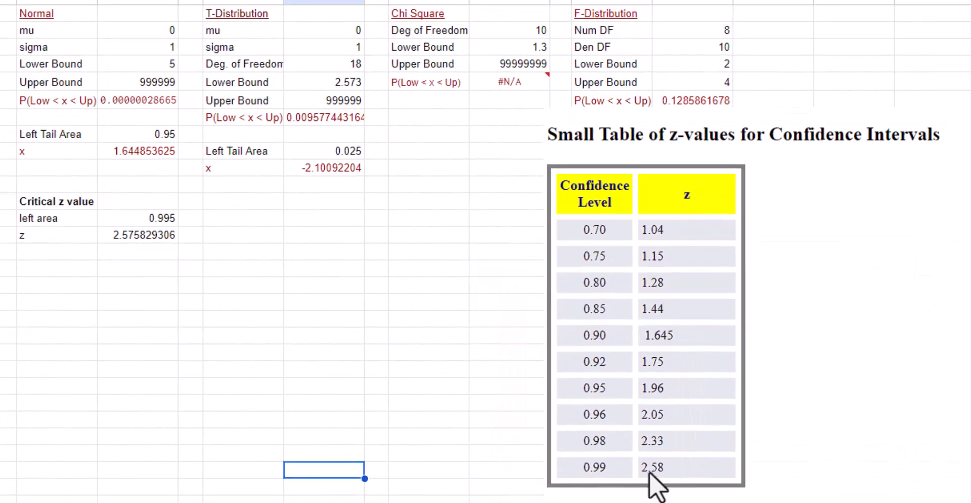
drag(640, 471, 542, 487)
drag(686, 310, 560, 310)
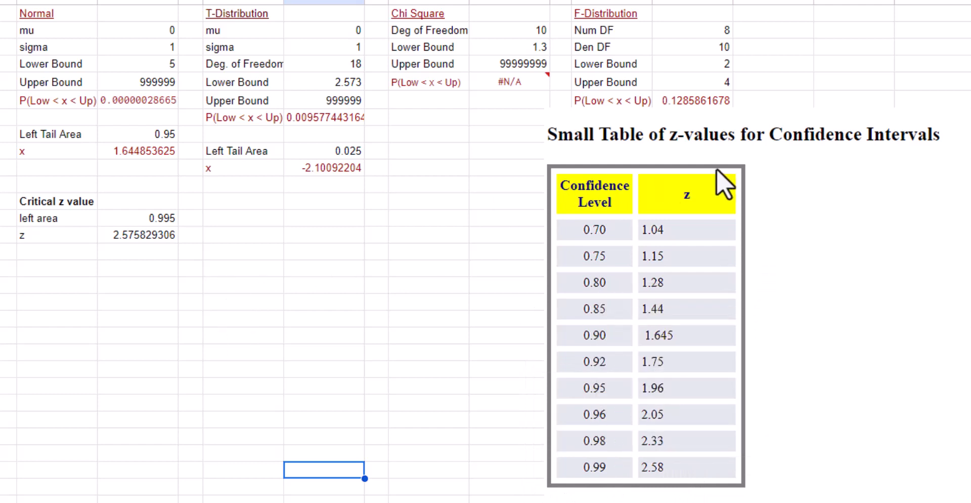
drag(829, 187, 804, 238)
Set the Normal section's Lower Bound to -1000000 and its Upper Bound to 2.575.
click(137, 46)
click(162, 60)
key(BackSpace)
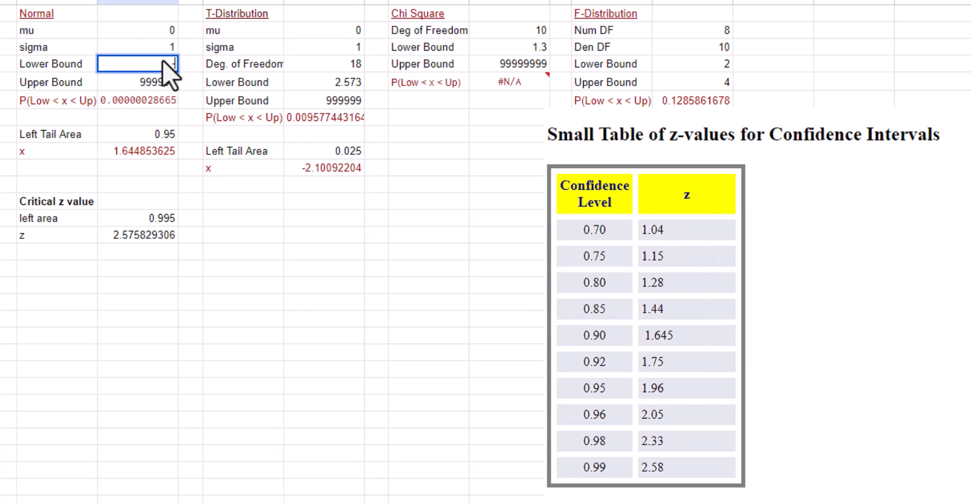
text(-1000000)
key(Return)
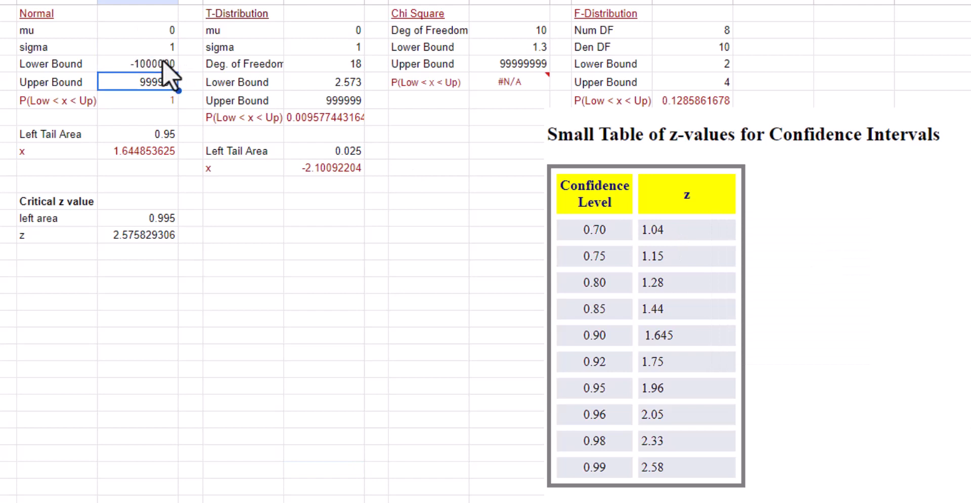
key(BackSpace)
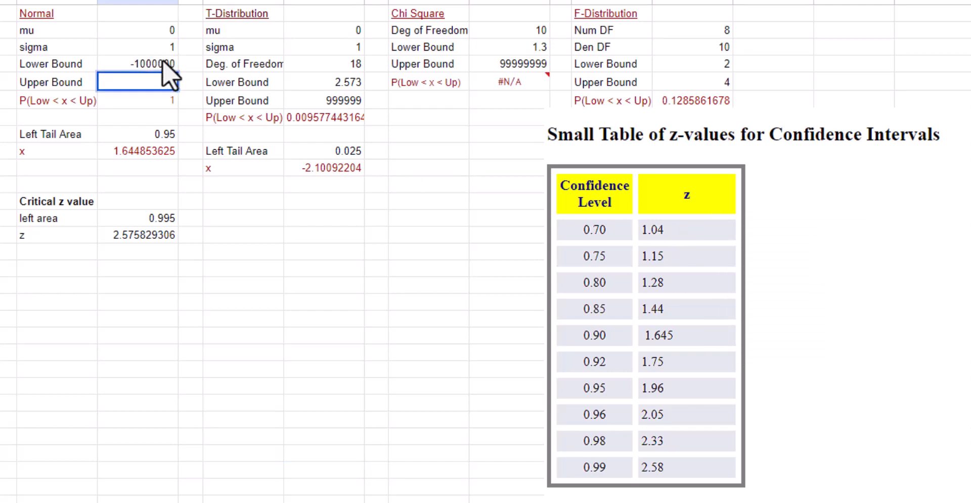
text(2.575)
key(Return)
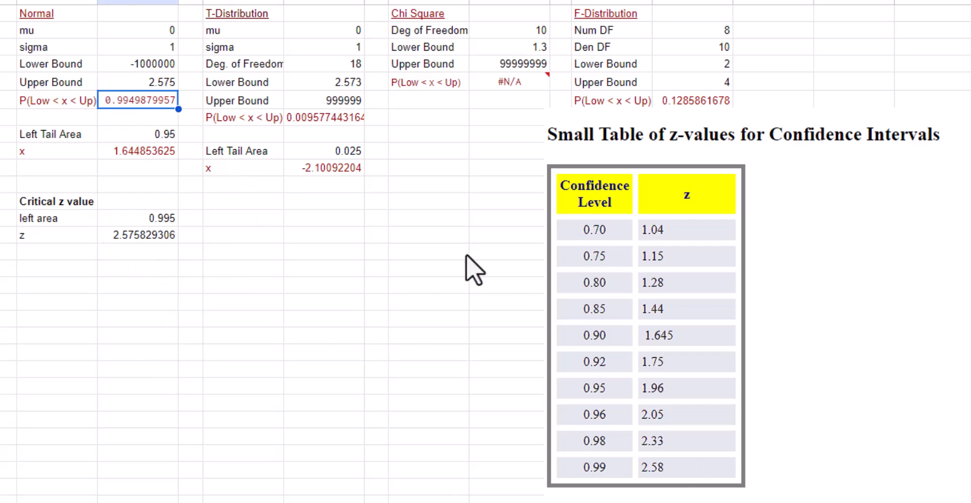
Set the left area in E13 of the critical z value section to 0.95.
click(139, 37)
click(136, 47)
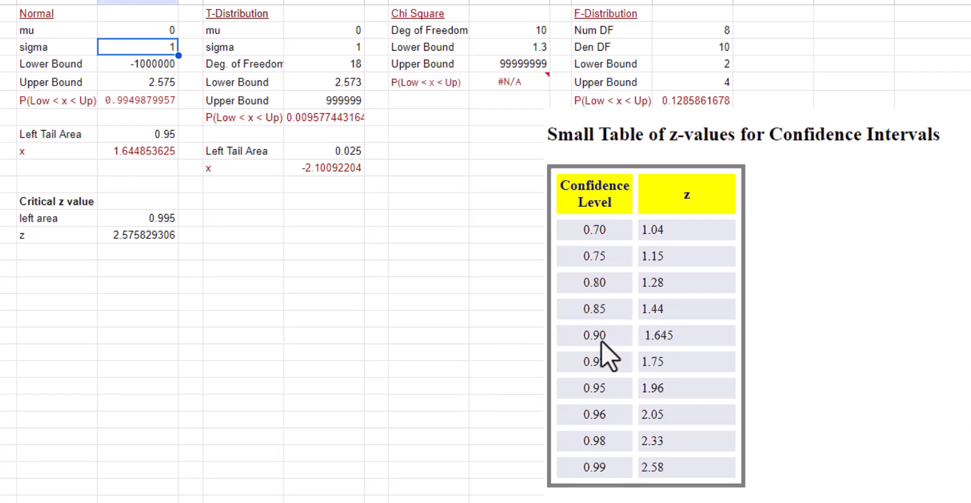
click(153, 220)
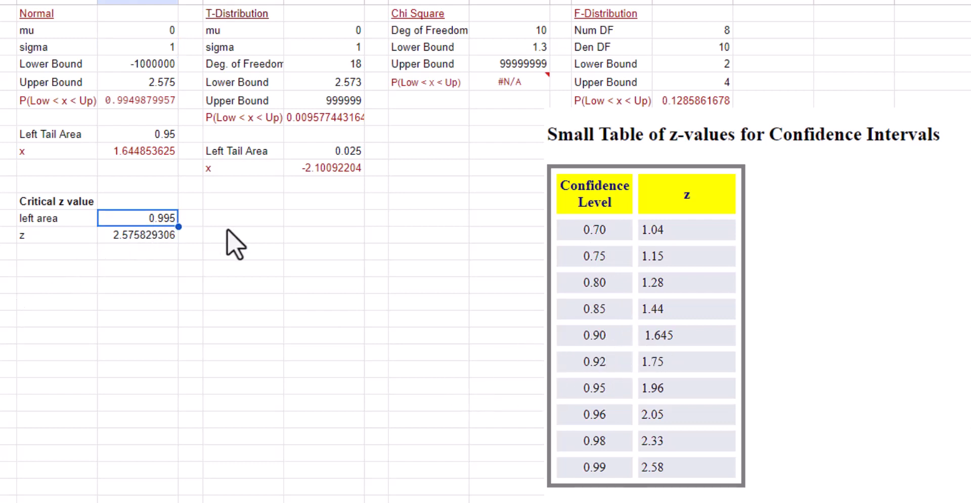
text(0.95)
key(Return)
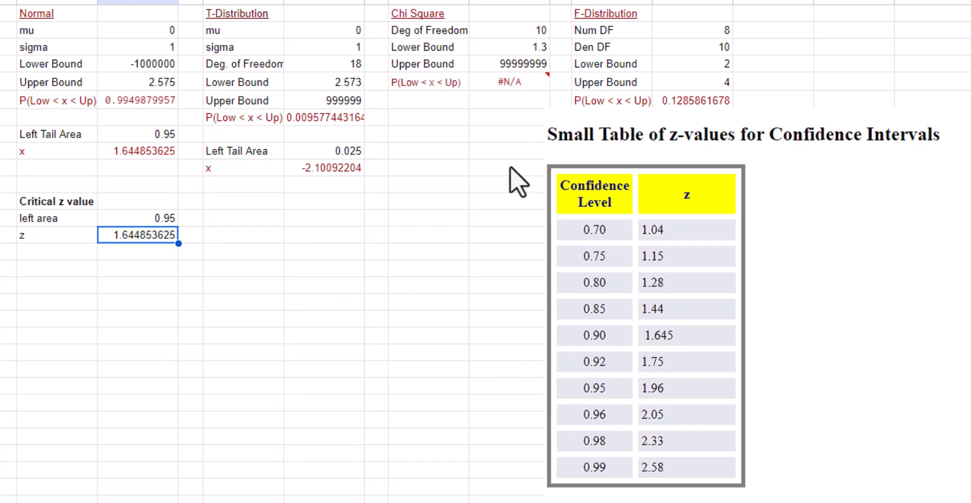
click(95, 285)
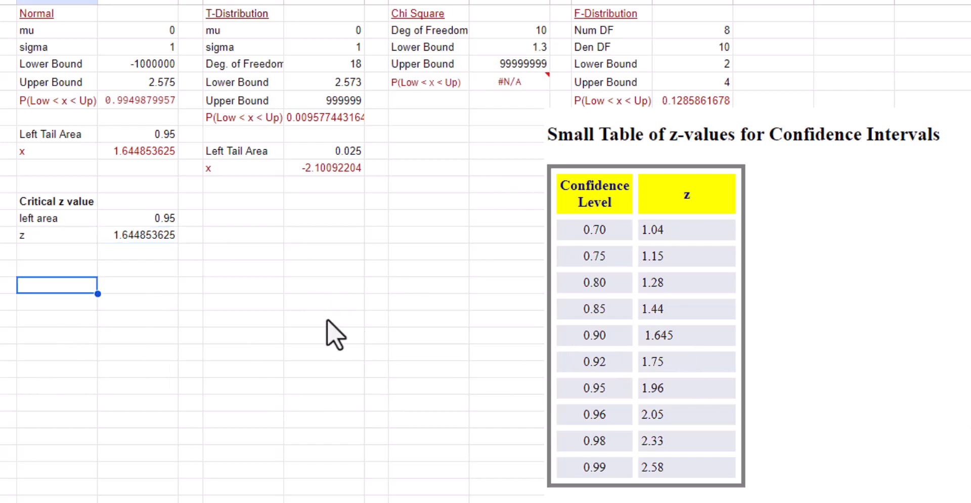
drag(617, 256, 627, 337)
click(456, 353)
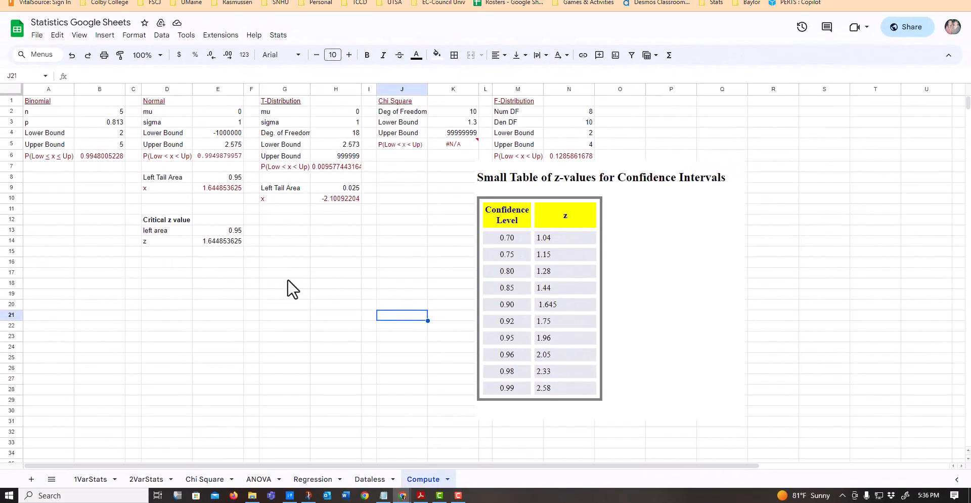
Examine the sample-size formula picture and its n, z, std dev and E cells in the Statistics spreadsheet, and return to Statistics Google Sheets.
click(179, 274)
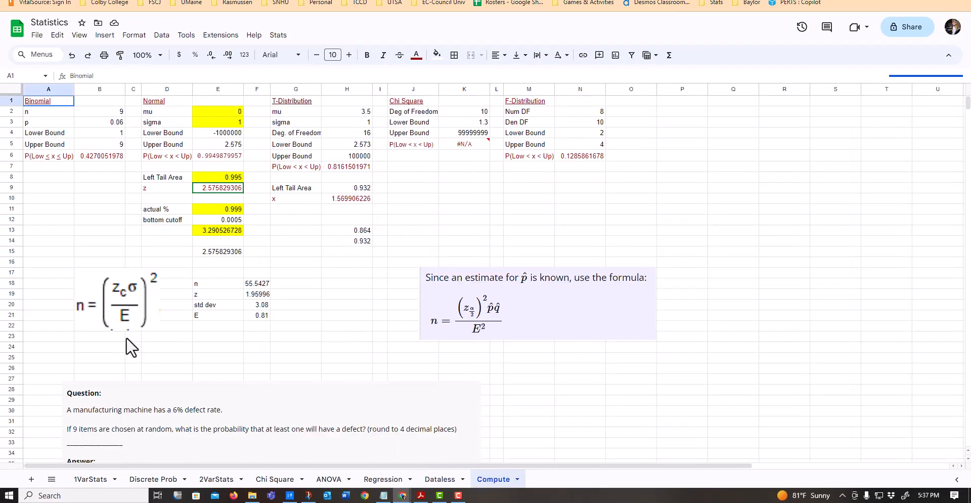
click(115, 304)
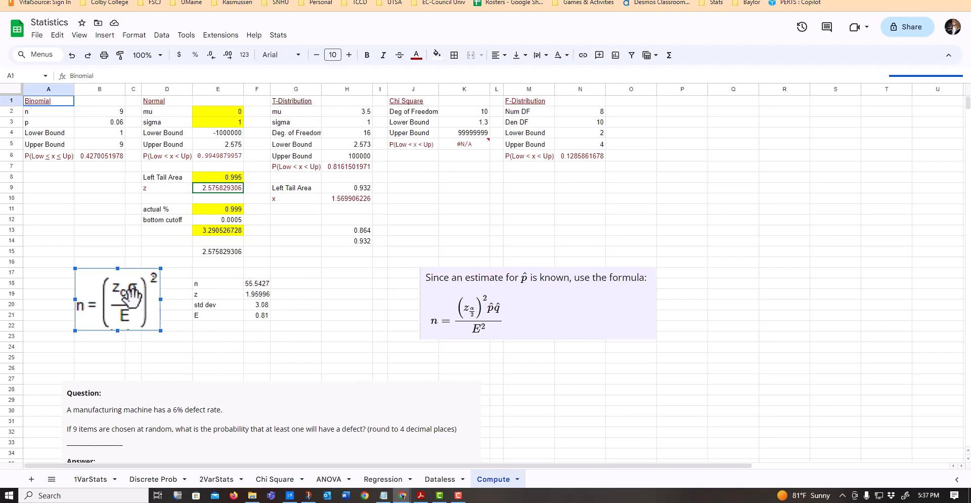
click(256, 284)
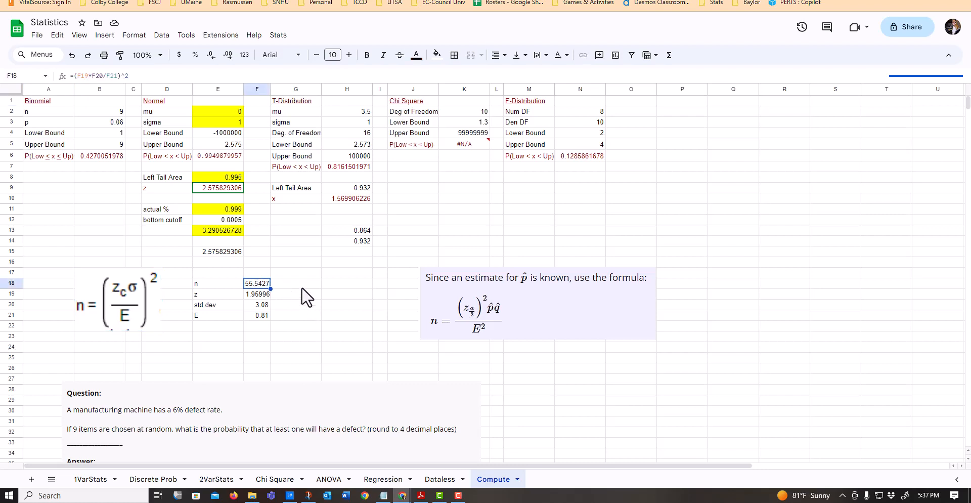
click(248, 293)
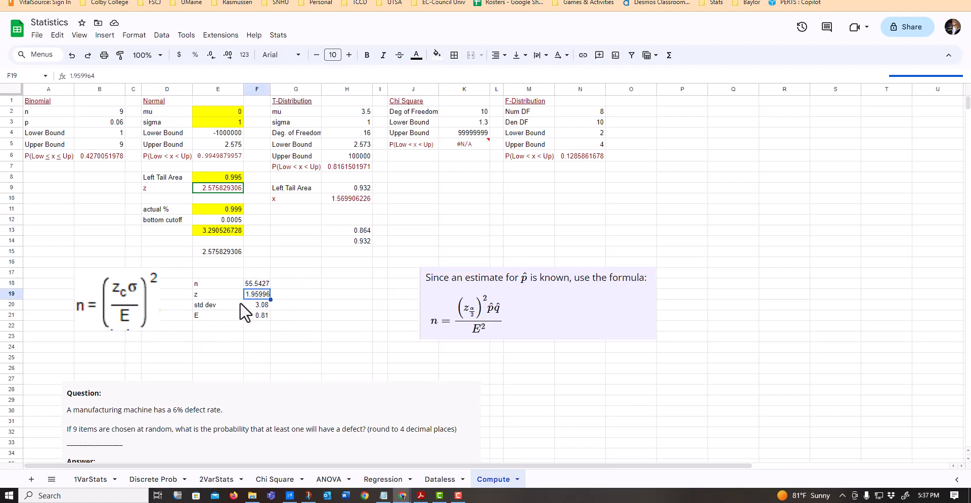
click(241, 305)
click(263, 314)
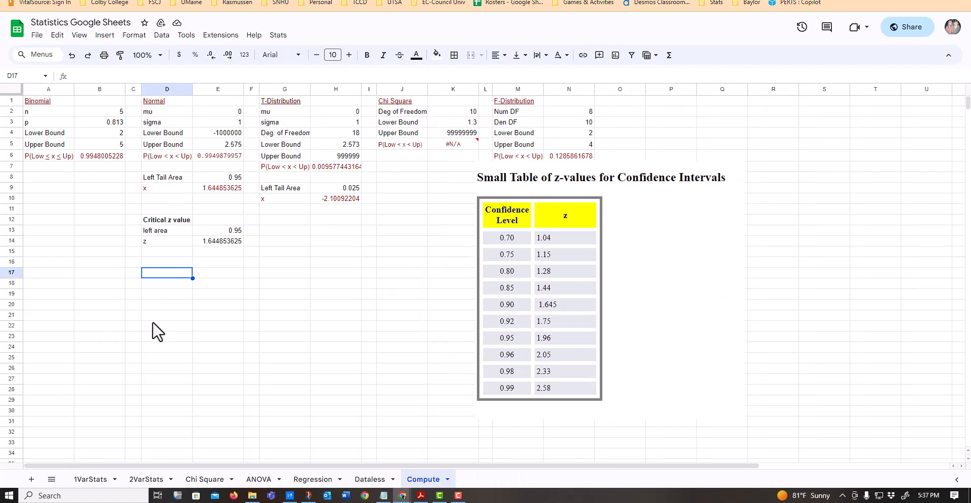
click(364, 270)
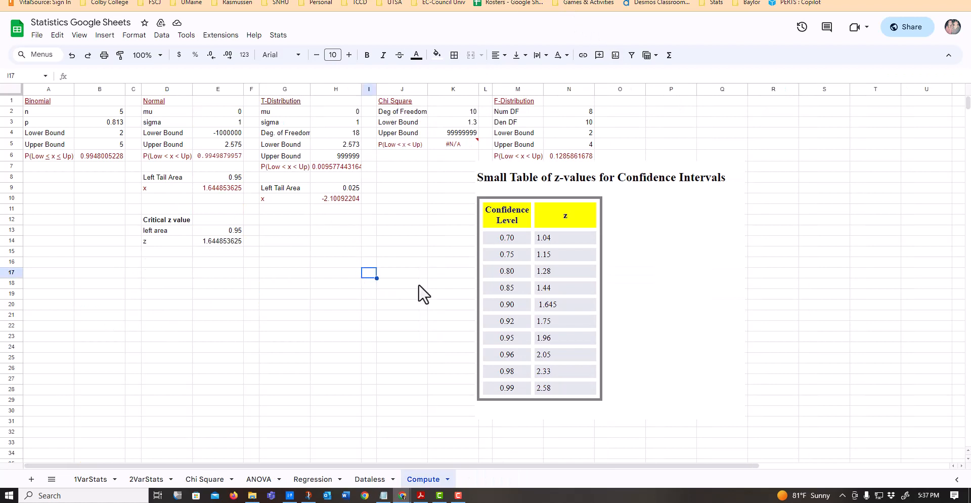